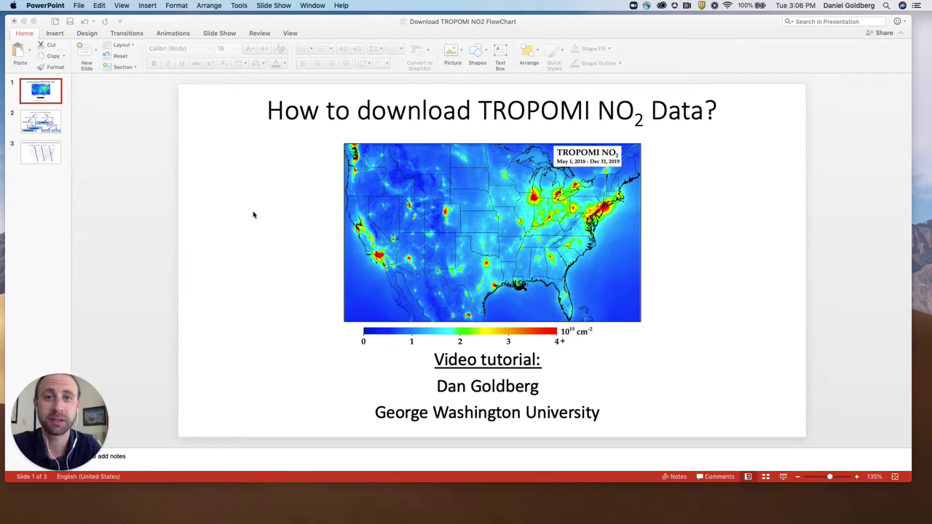
- Show the download-method flowchart on slide 2, then bring Chrome with the Open Access Hub forward
left_click(35, 127)
left_click(35, 127)
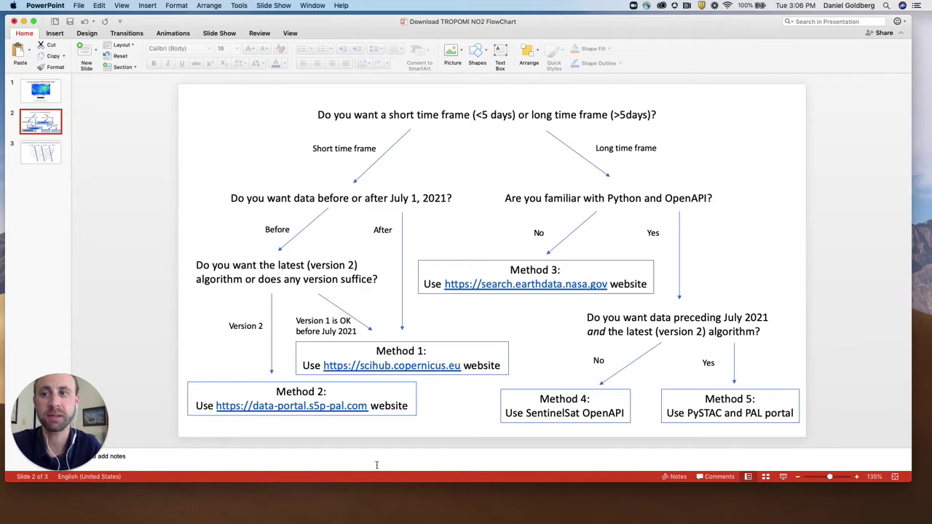
mouse_move(368, 521)
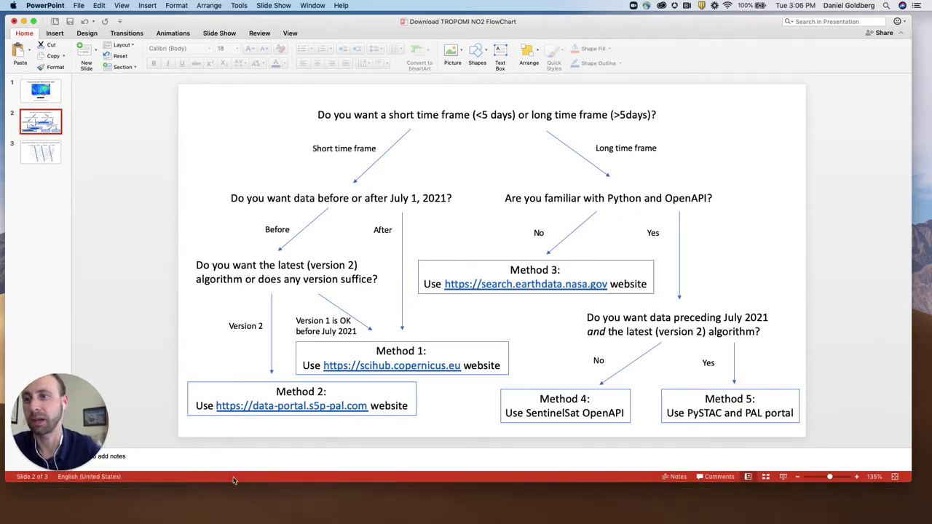
left_click(213, 501)
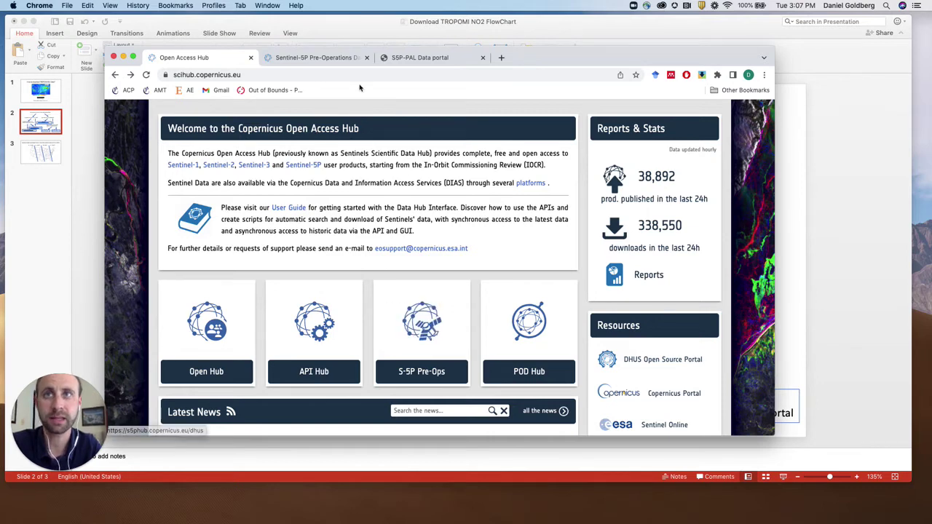
- Switch to the Sentinel-5P Pre-Operations Data Hub tab showing its search map
left_click(320, 57)
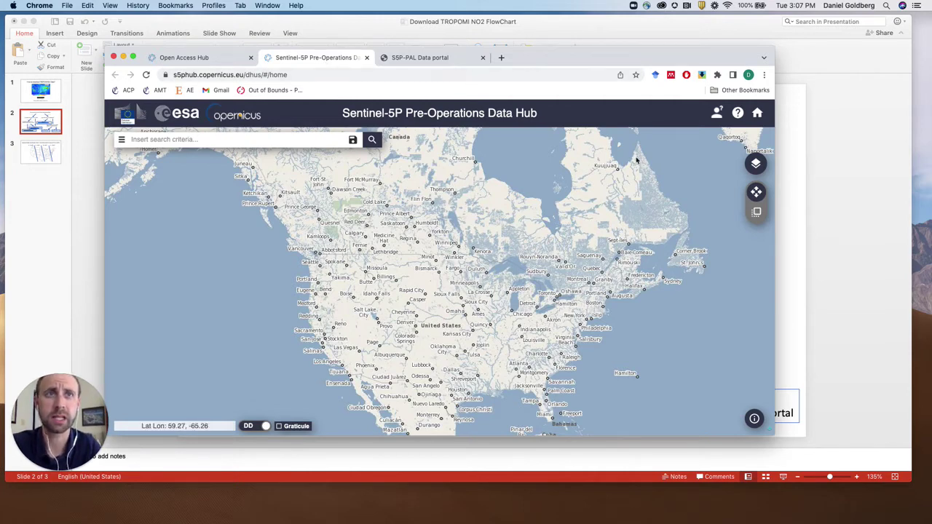
- Log in with the guest credentials from the login hint, dismissing the password-change and save-password prompts
left_click(716, 120)
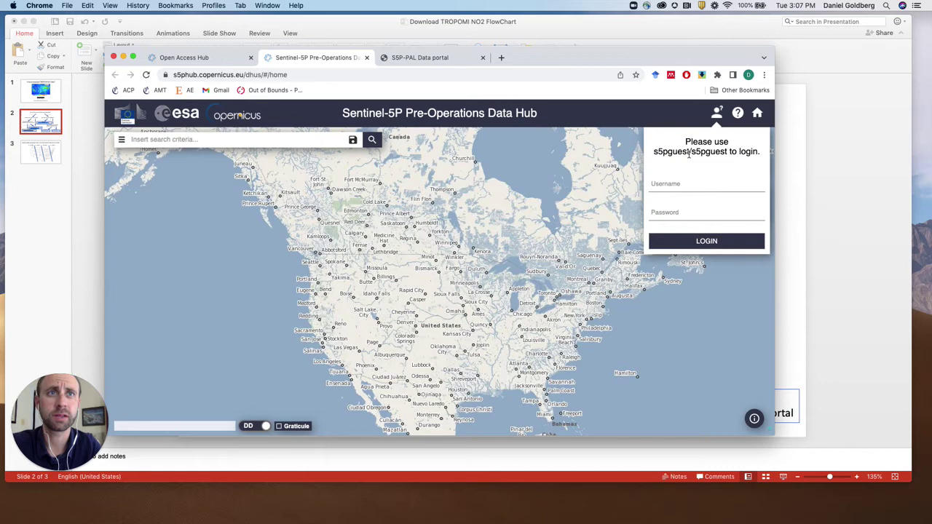
left_click_drag(689, 153, 653, 157)
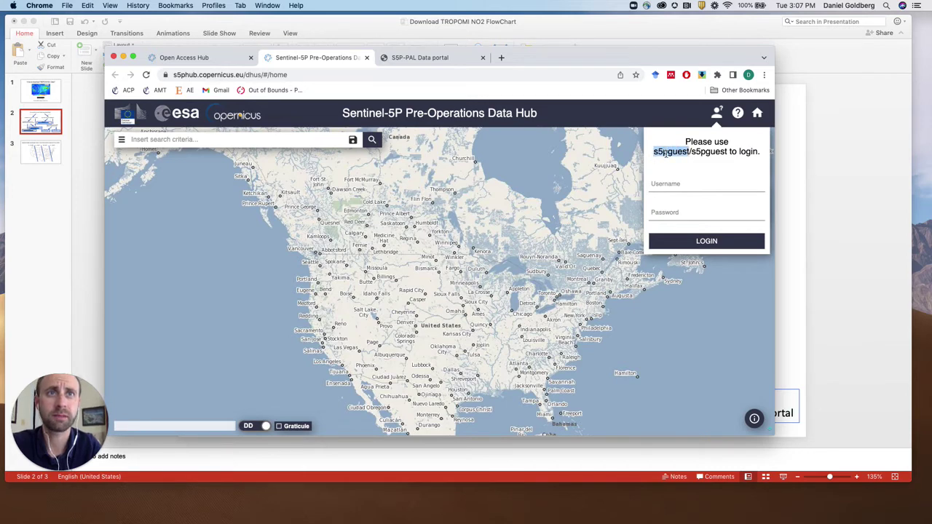
right_click(665, 153)
left_click(676, 173)
left_click(671, 185)
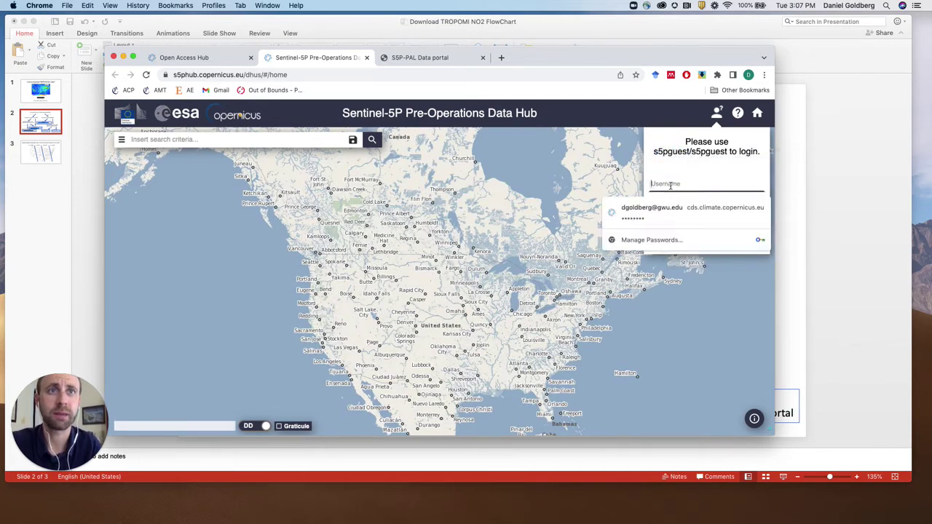
key("super+v")
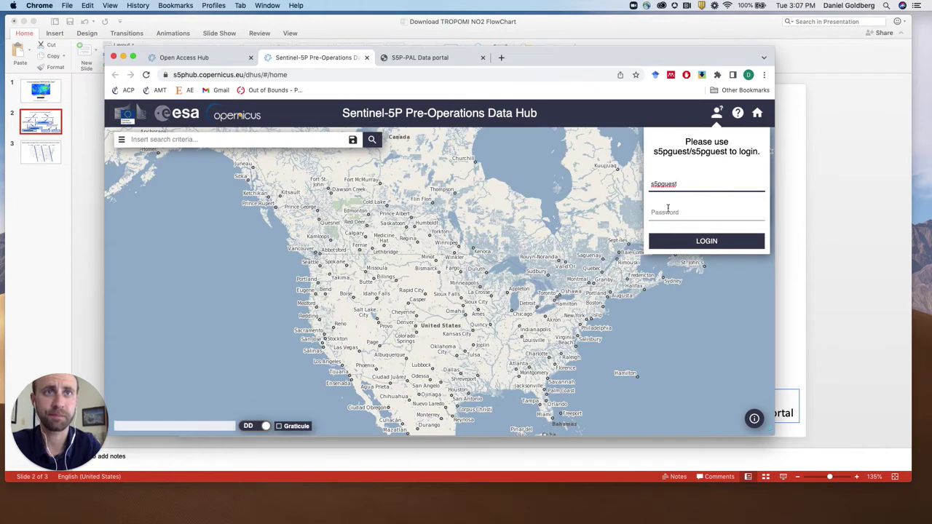
left_click(666, 212)
key("super+v")
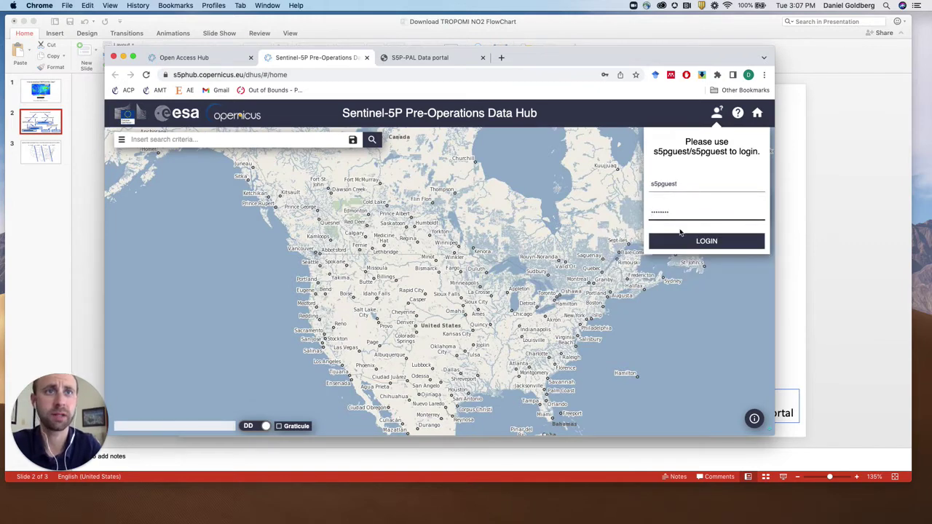
left_click(687, 243)
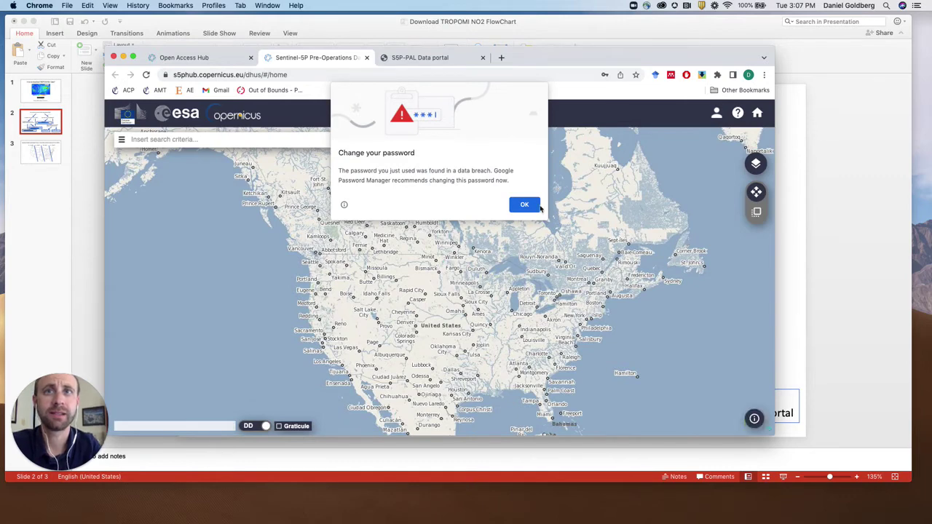
left_click(524, 205)
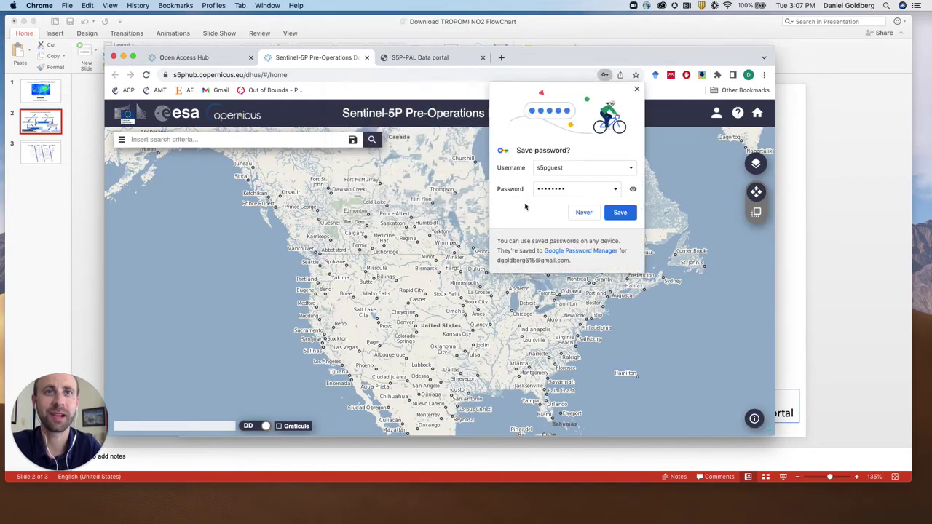
left_click(583, 212)
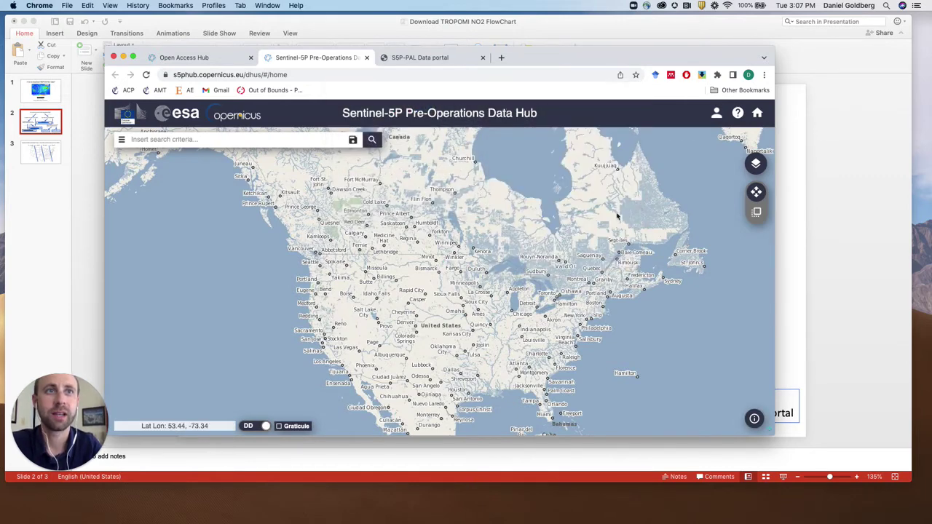
- In area mode, draw a search rectangle around New York and Philadelphia
left_click(756, 214)
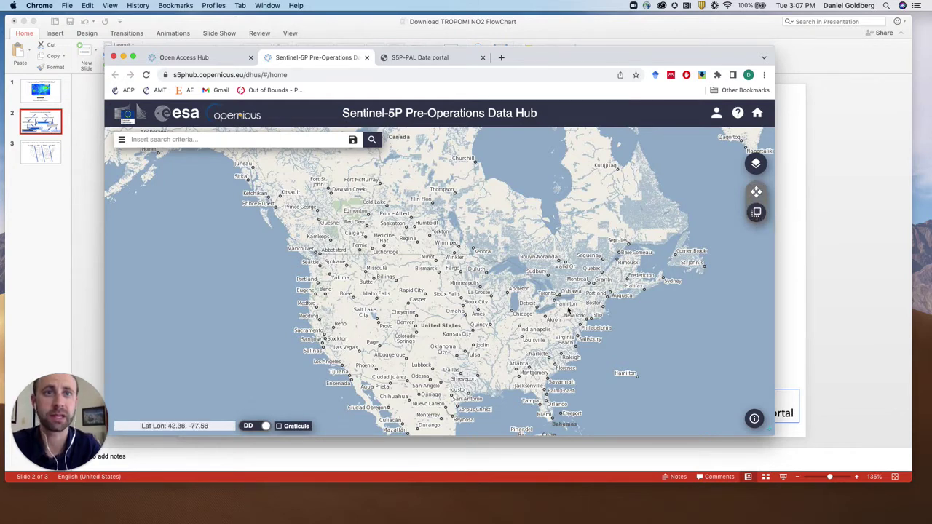
left_click_drag(568, 310, 600, 337)
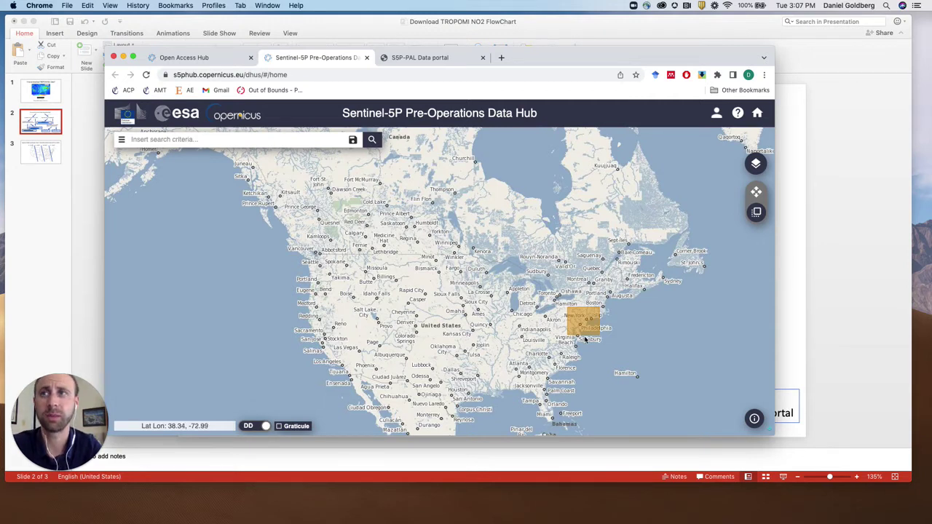
- In Advanced Search, set both sensing period start and end dates to 2022/09/01
left_click(122, 140)
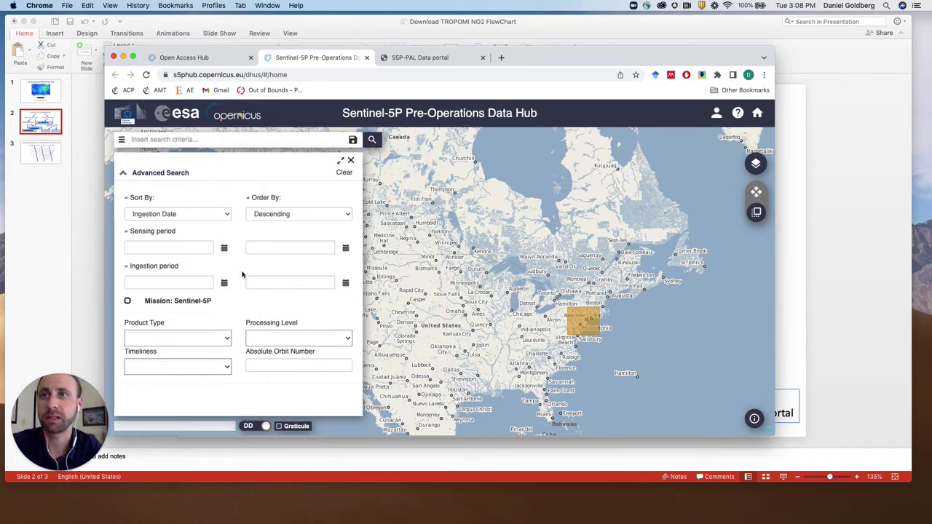
left_click(224, 248)
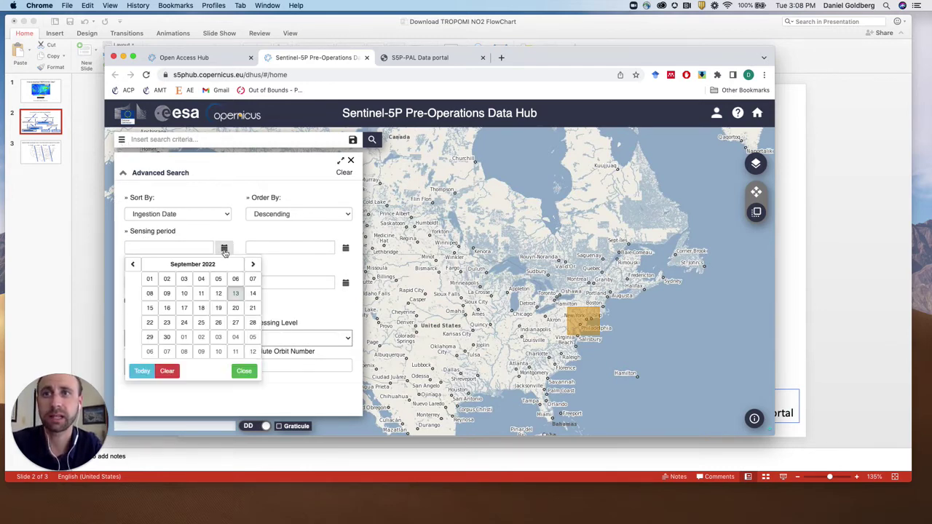
left_click(148, 286)
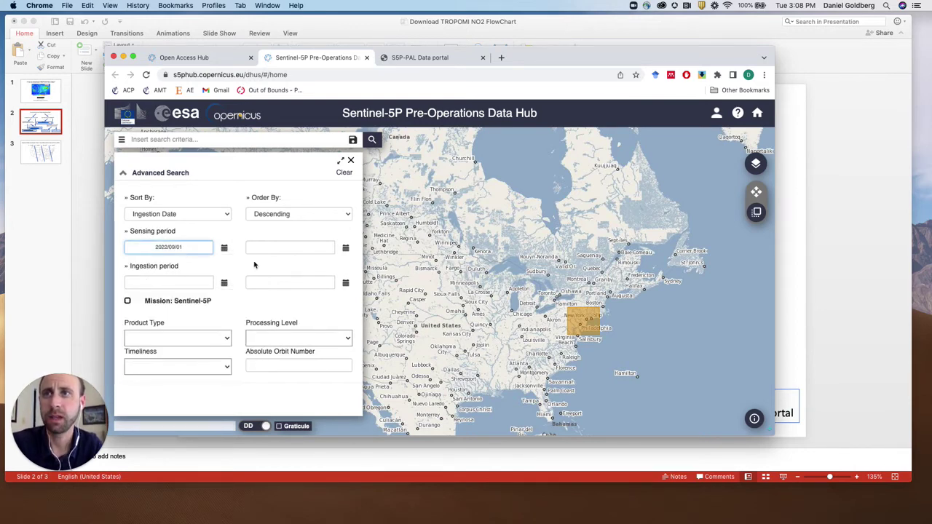
left_click(345, 249)
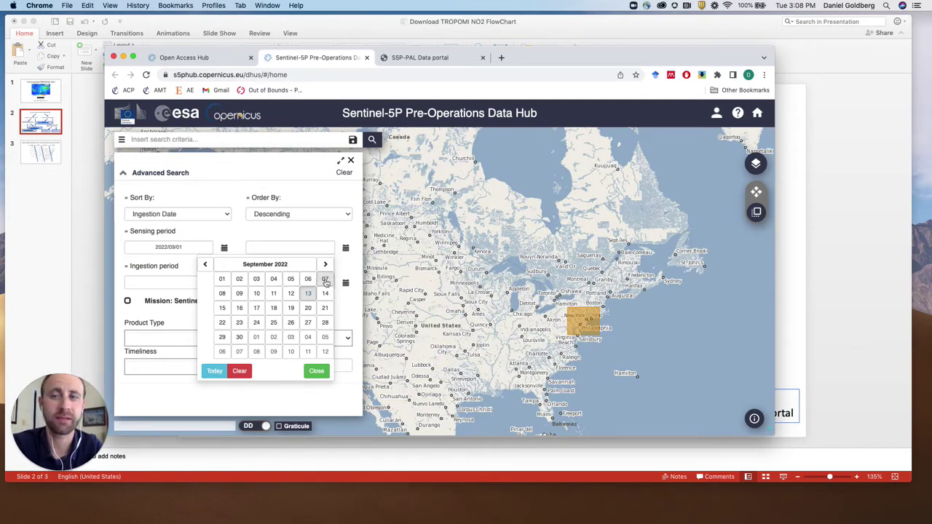
left_click(221, 279)
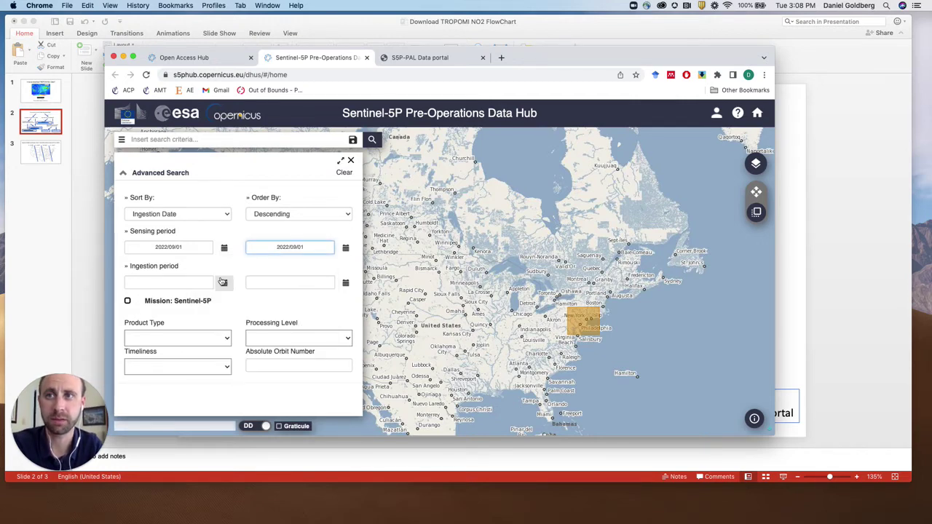
- Filter by product type L2__NO2___, processing level L2 and Offline timeliness
left_click(227, 339)
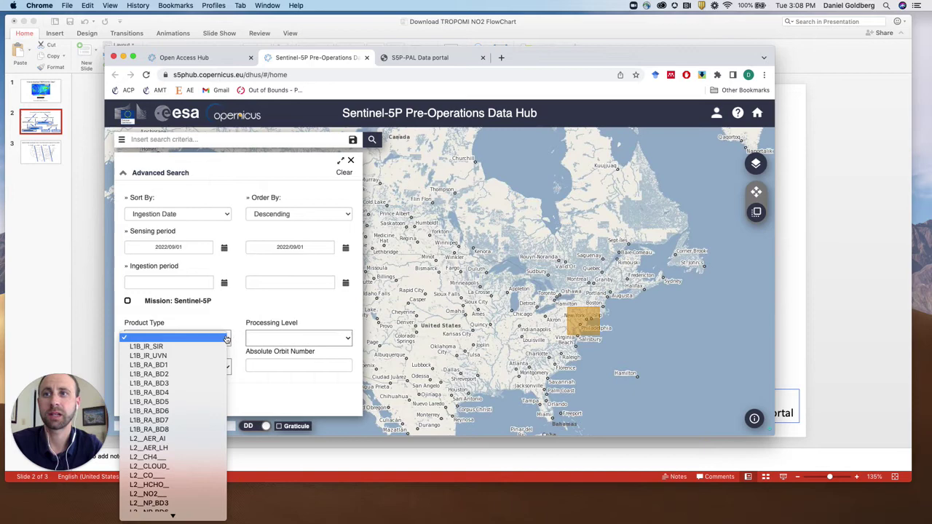
scroll(209, 378, "down", 3)
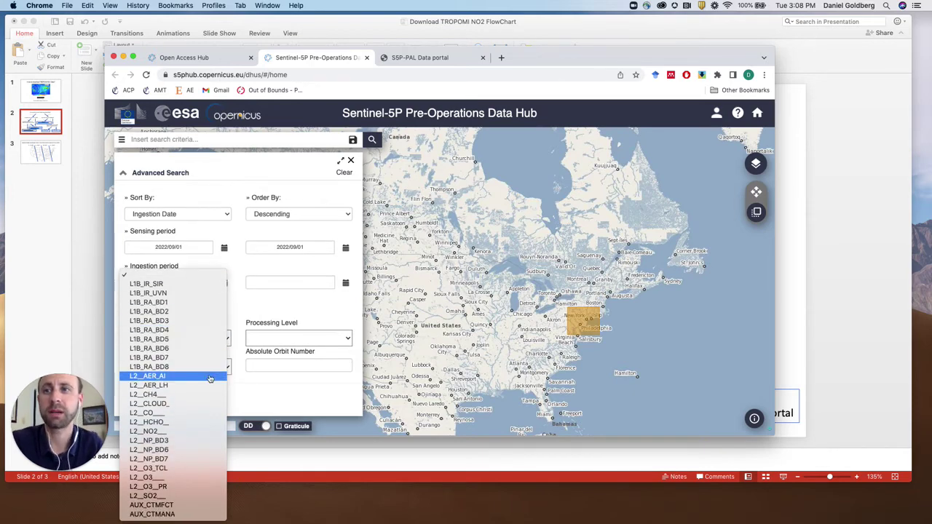
left_click(184, 433)
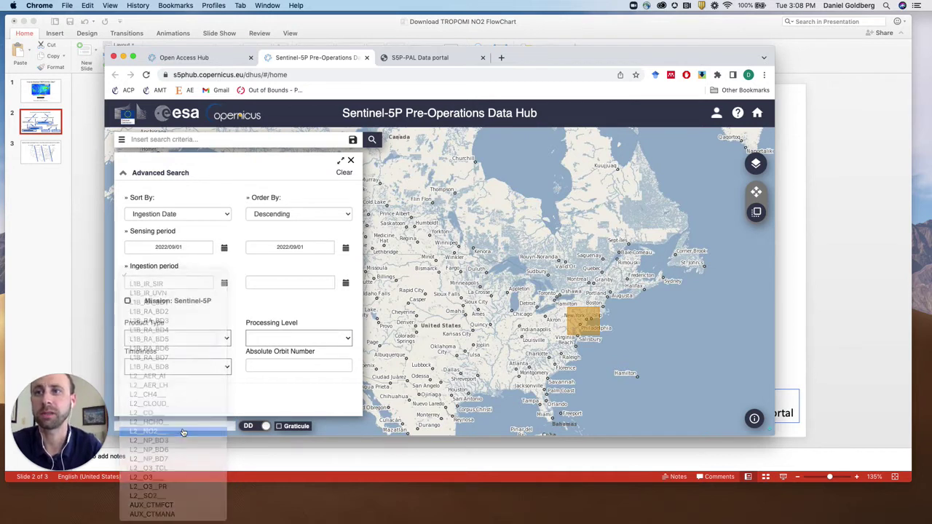
left_click(344, 341)
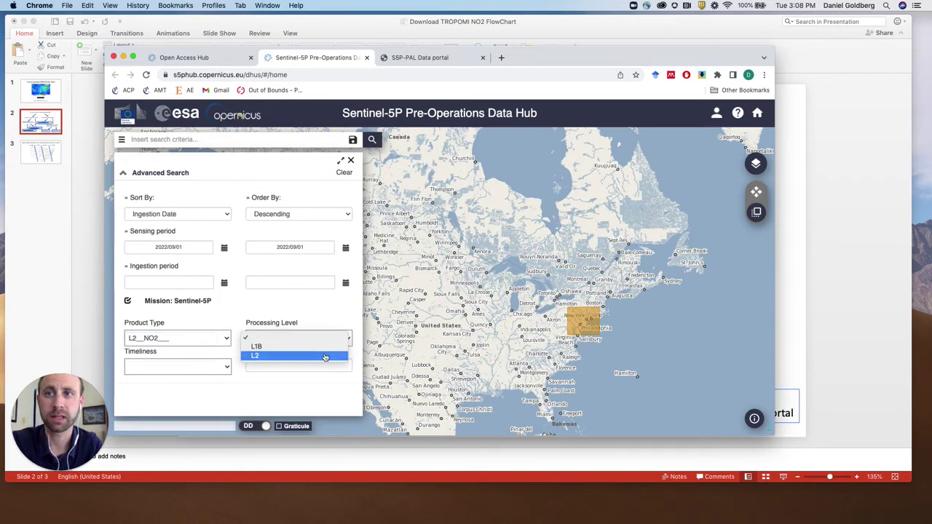
left_click(325, 357)
left_click(228, 367)
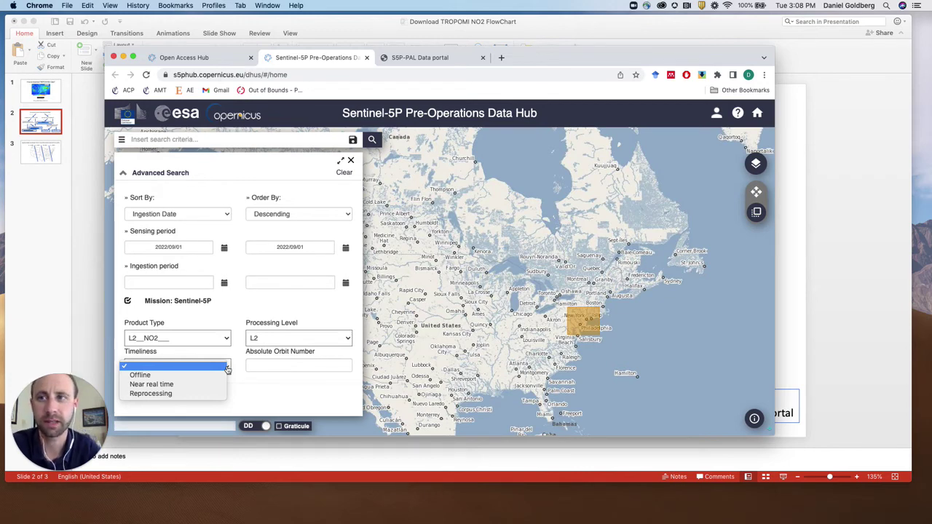
left_click(203, 375)
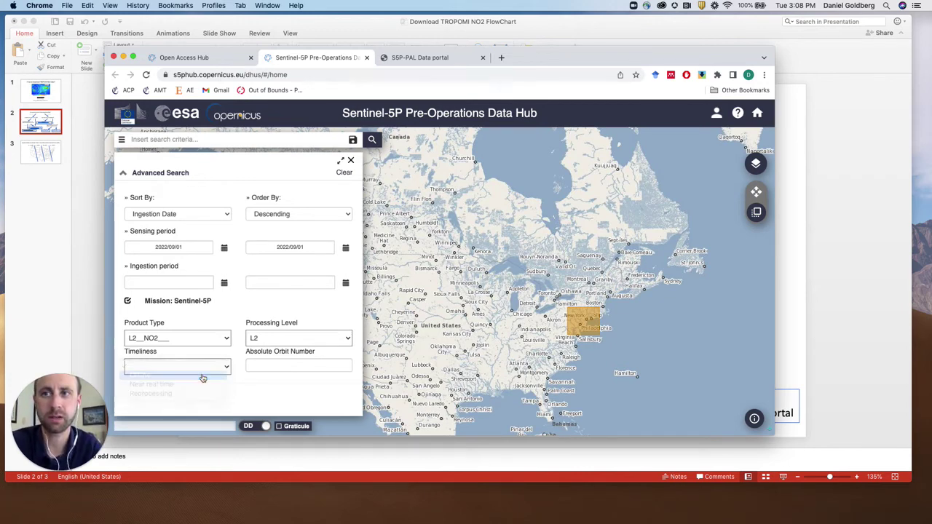
- Run the search and view the footprint of the single 2022-09-01 S5P_OFFL_L2__NO2___ product
left_click(372, 140)
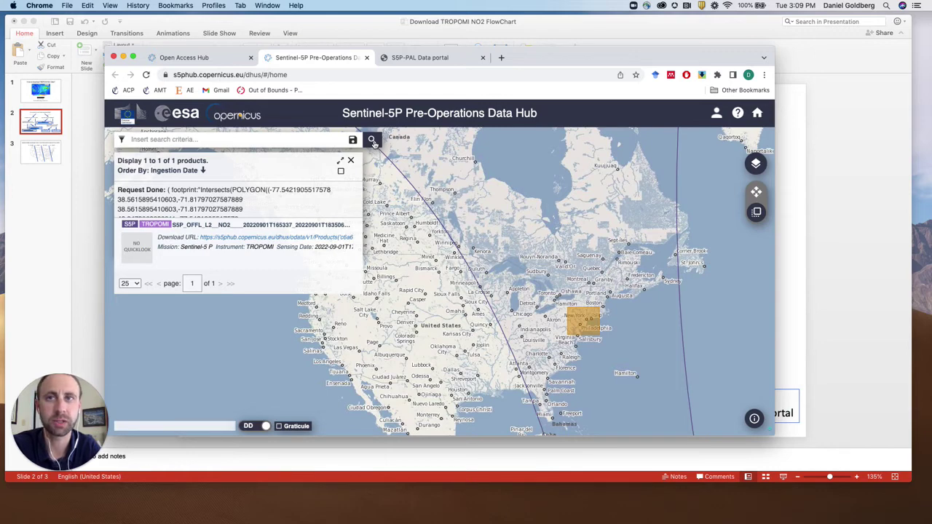
mouse_move(297, 238)
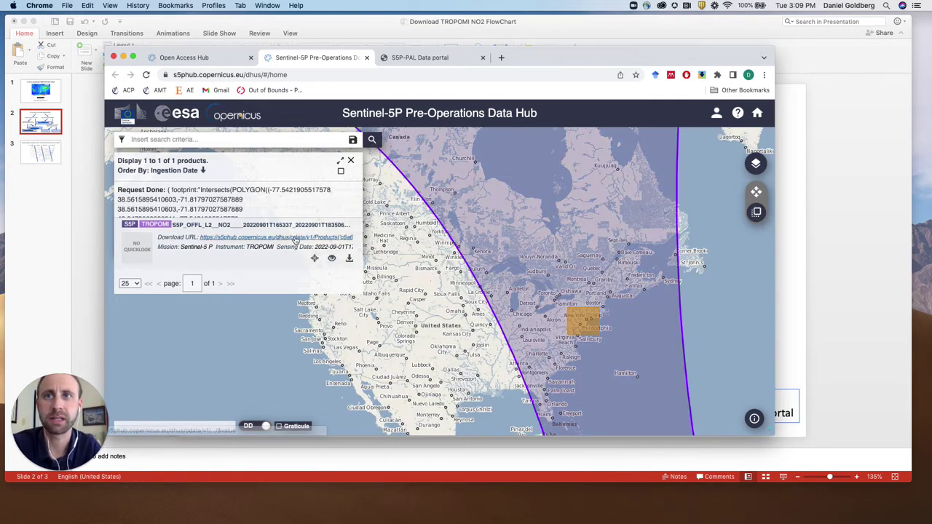
- Switch to the S5P-PAL Data portal tab showing the NO2 product page
left_click(435, 61)
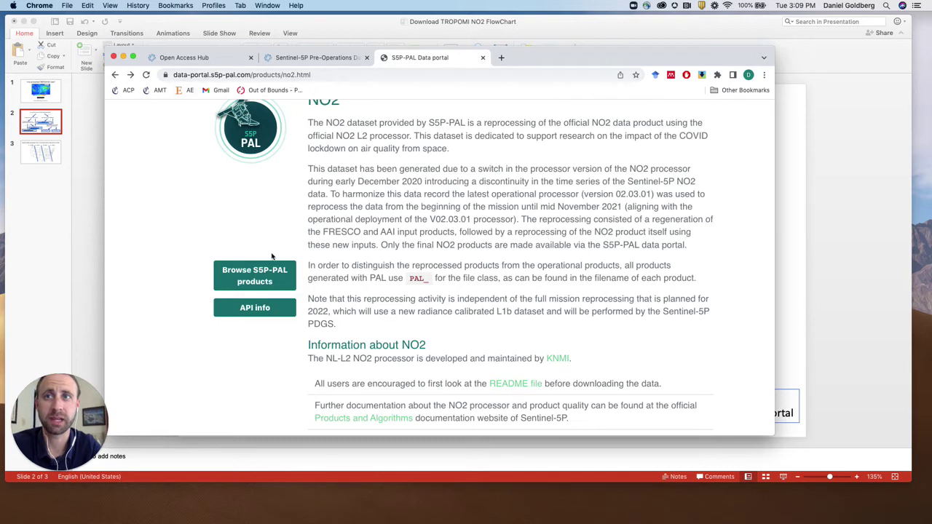
- Browse the S5P-PAL STAC catalog through sentinel-5p, S5P_L2__NO2___, 2019, 09 and 01 to the item list
left_click(264, 282)
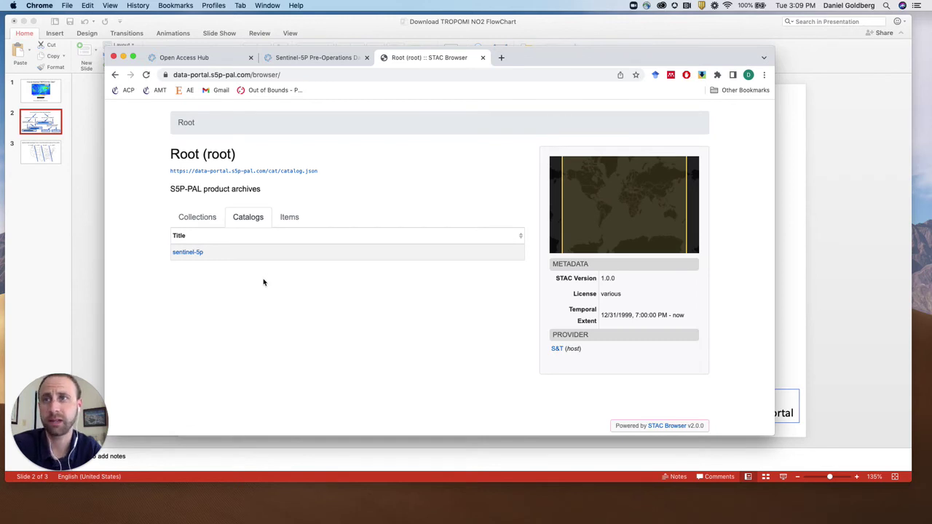
left_click(188, 253)
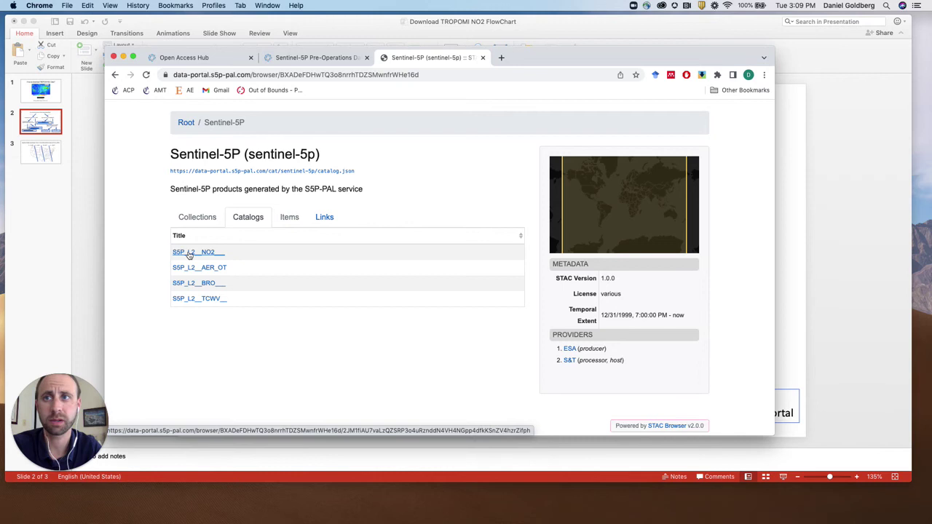
left_click(189, 253)
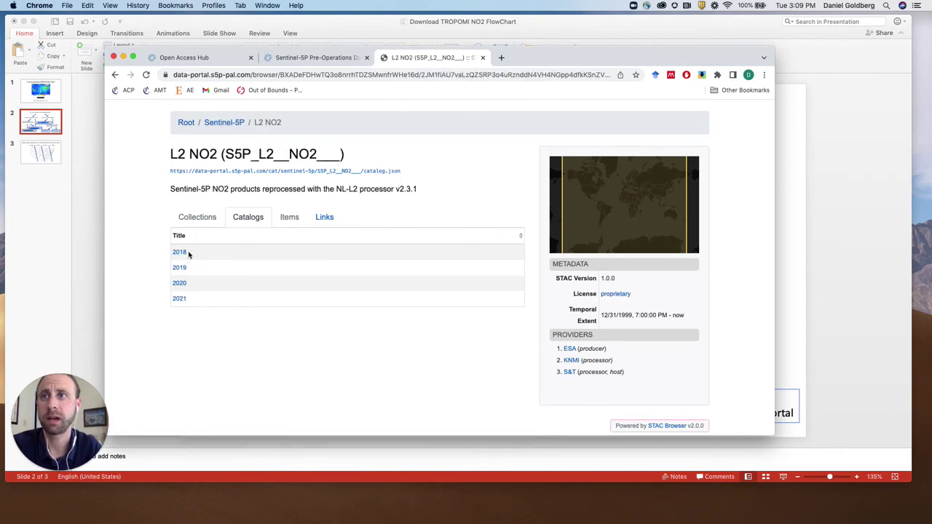
left_click(179, 268)
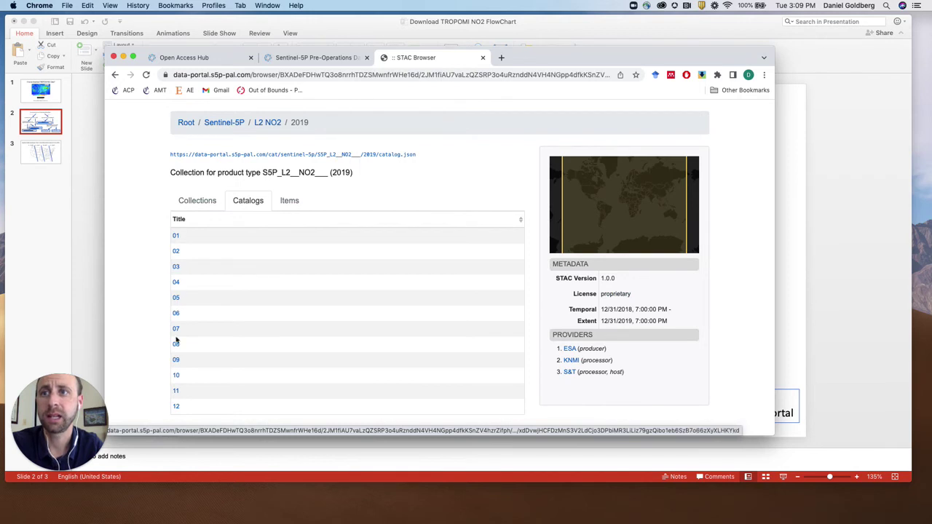
left_click(175, 361)
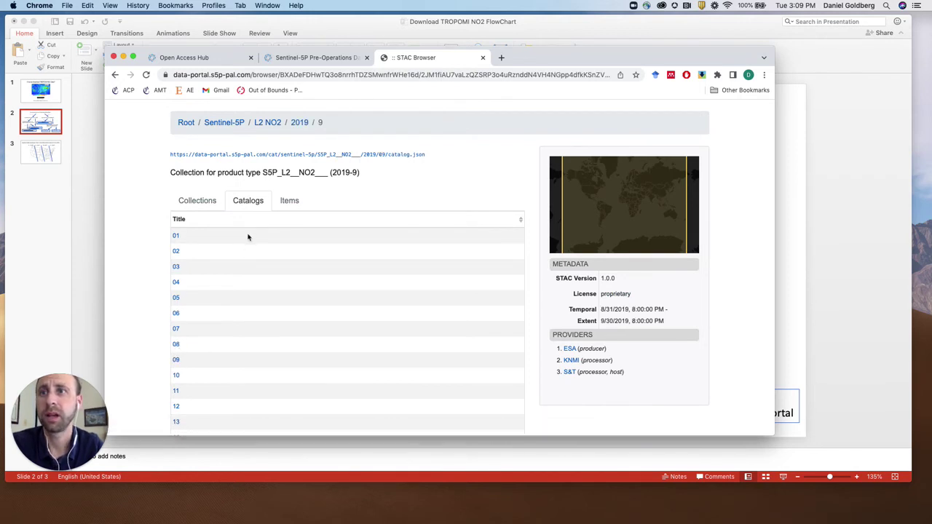
left_click(175, 237)
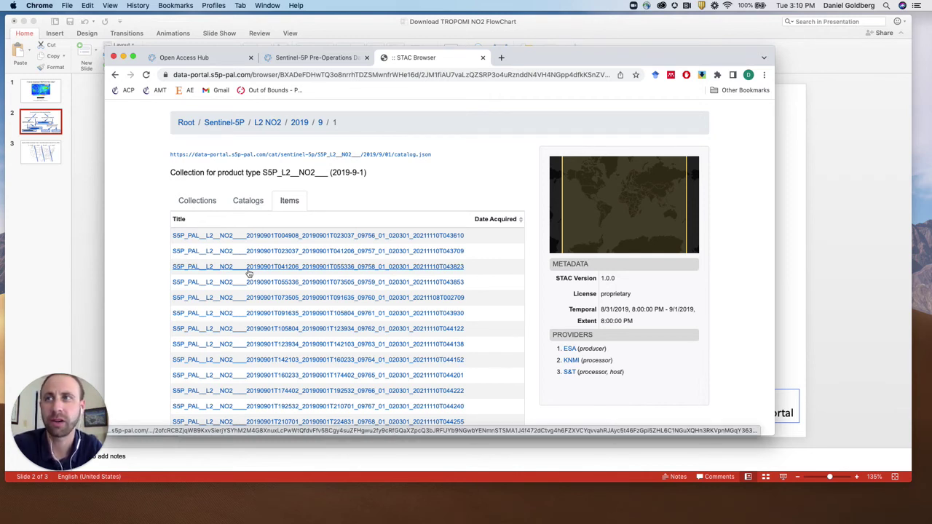
- Show PowerPoint slide 3 with the US overpass-time map, then return to Chrome
left_click(43, 153)
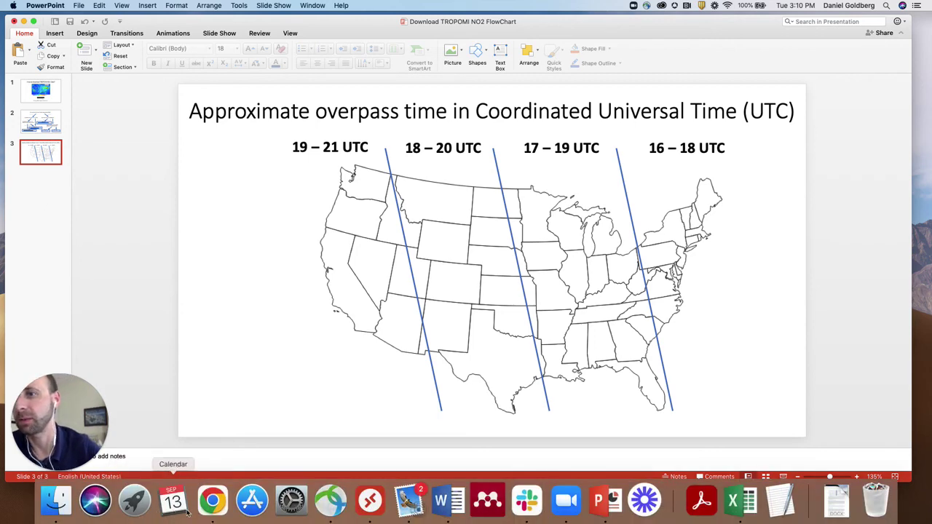
left_click(211, 501)
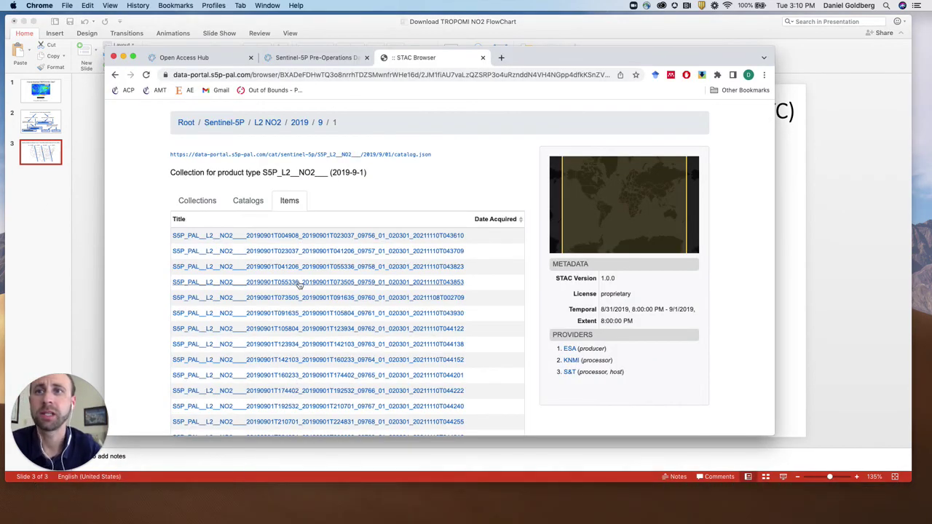